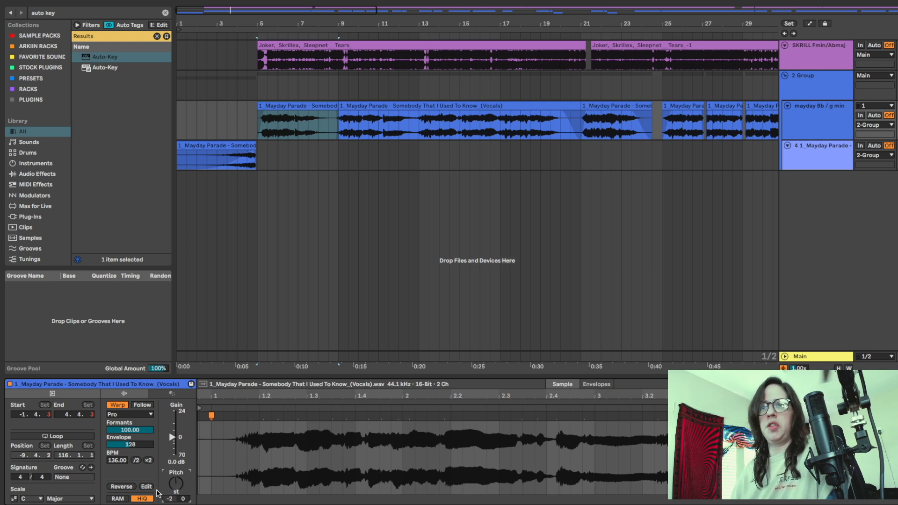
- Compare the first Skrillex Tears clip with the first Mayday Parade vocal clip and show the vocal clip's settings
{"action": "left_click", "coordinate": [306, 46]}
{"action": "left_click", "coordinate": [311, 105]}
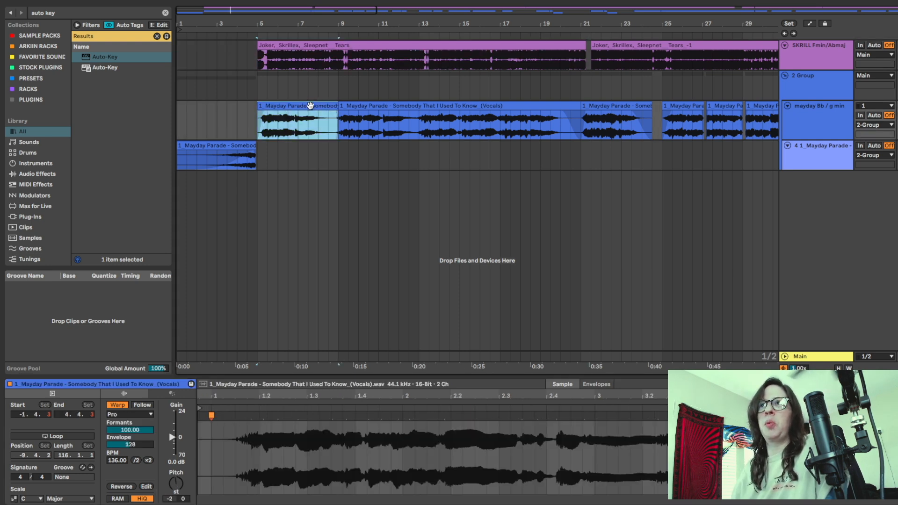
{"action": "key", "text": "minus"}
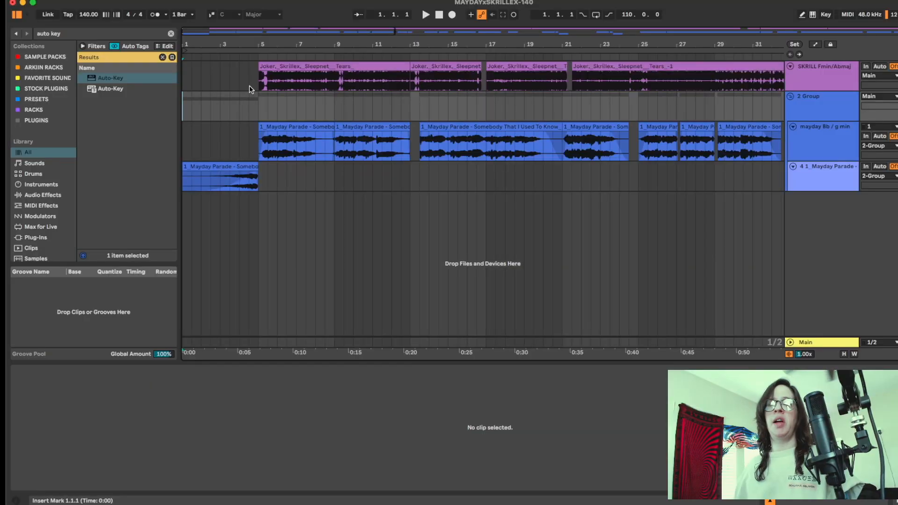
- Show the clip settings of the Tears clip starting at bar 5 and compare its BPM with the project tempo
{"action": "left_click", "coordinate": [281, 65]}
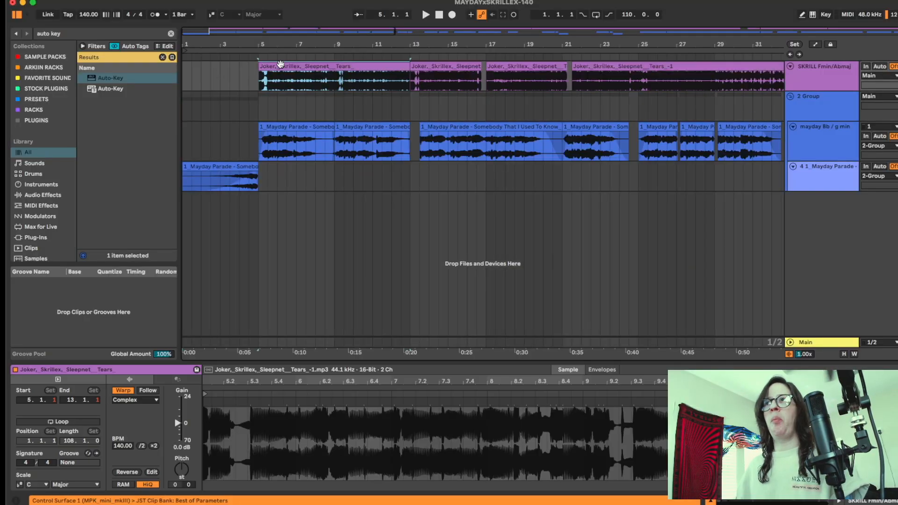
{"action": "scroll", "coordinate": [281, 64], "scroll_direction": "up", "scroll_amount": 3}
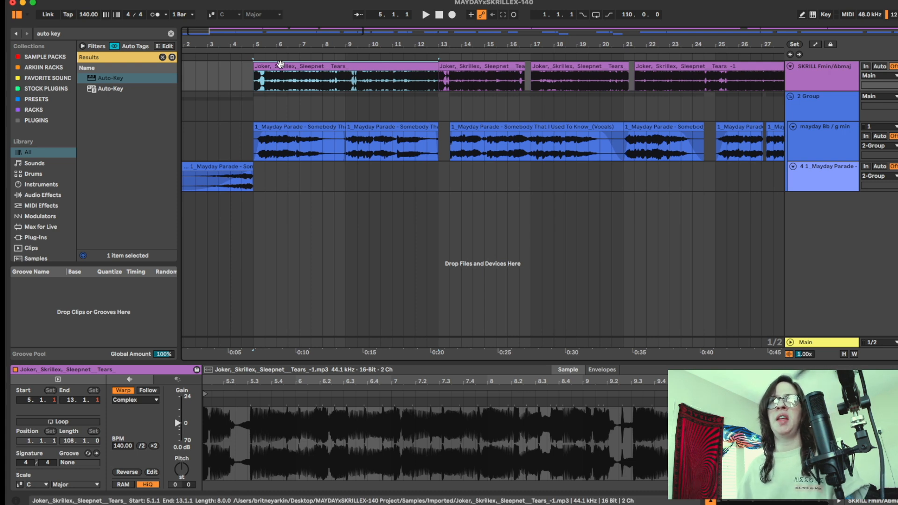
{"action": "scroll", "coordinate": [283, 65], "scroll_direction": "left", "scroll_amount": 1}
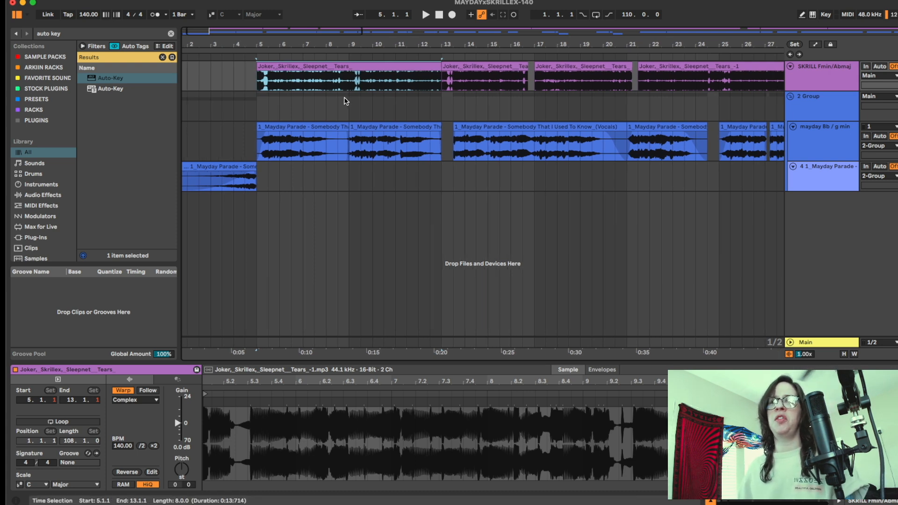
{"action": "scroll", "coordinate": [328, 94], "scroll_direction": "left", "scroll_amount": 1}
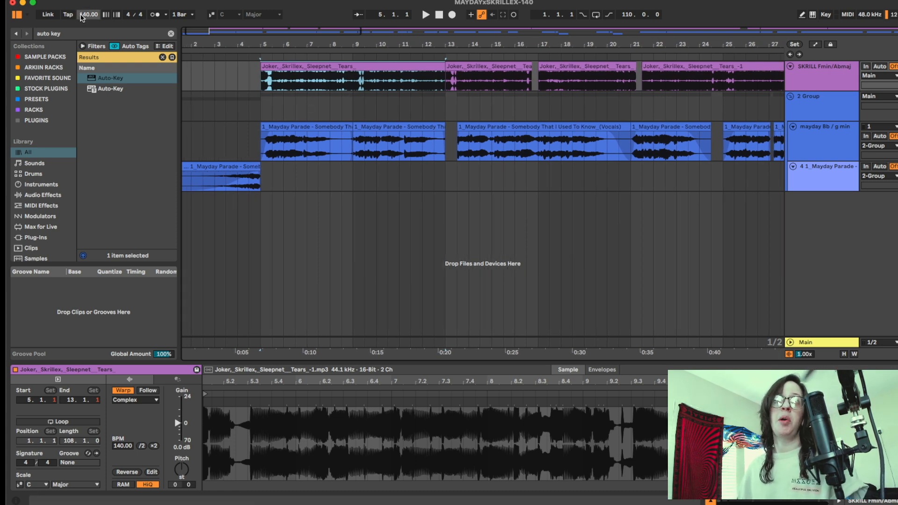
- Inspect the warp, BPM and pitch settings of the Mayday Parade vocal clip starting at bar 5
{"action": "scroll", "coordinate": [320, 126], "scroll_direction": "down", "scroll_amount": 2}
{"action": "left_click", "coordinate": [319, 127]}
{"action": "scroll", "coordinate": [320, 127], "scroll_direction": "up", "scroll_amount": 2}
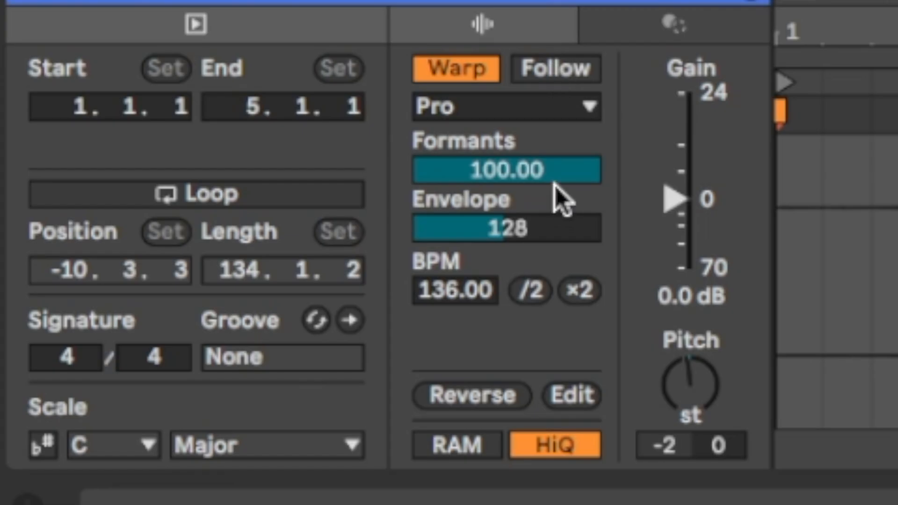
{"action": "left_click", "coordinate": [472, 73]}
{"action": "left_click", "coordinate": [473, 74]}
{"action": "left_click", "coordinate": [456, 293]}
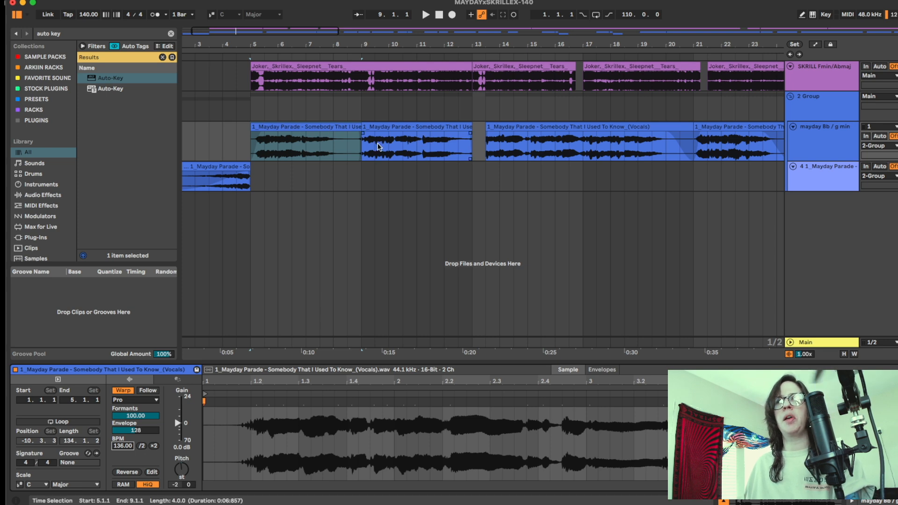
{"action": "left_click", "coordinate": [337, 136]}
{"action": "left_click", "coordinate": [347, 128]}
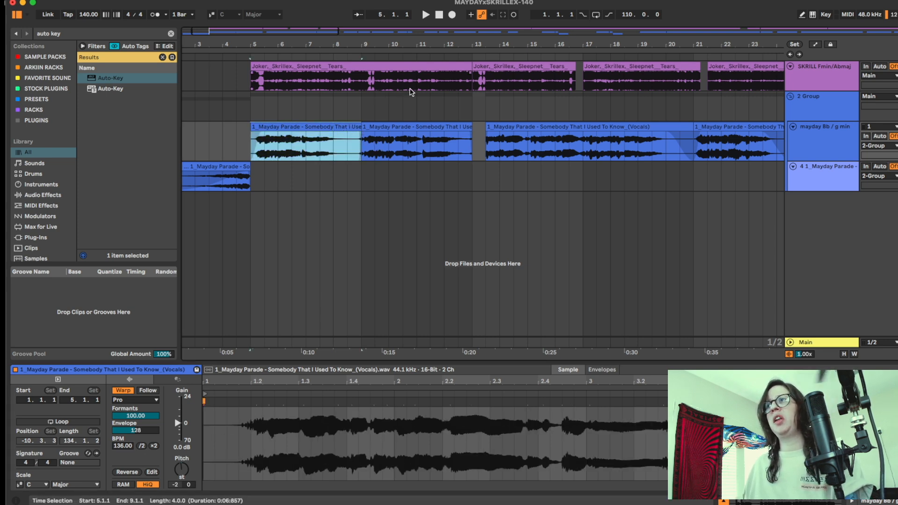
- Select the Tears clip starting at bar 17 and play the arrangement from there
{"action": "scroll", "coordinate": [401, 92], "scroll_direction": "right", "scroll_amount": 8}
{"action": "left_click", "coordinate": [456, 67]}
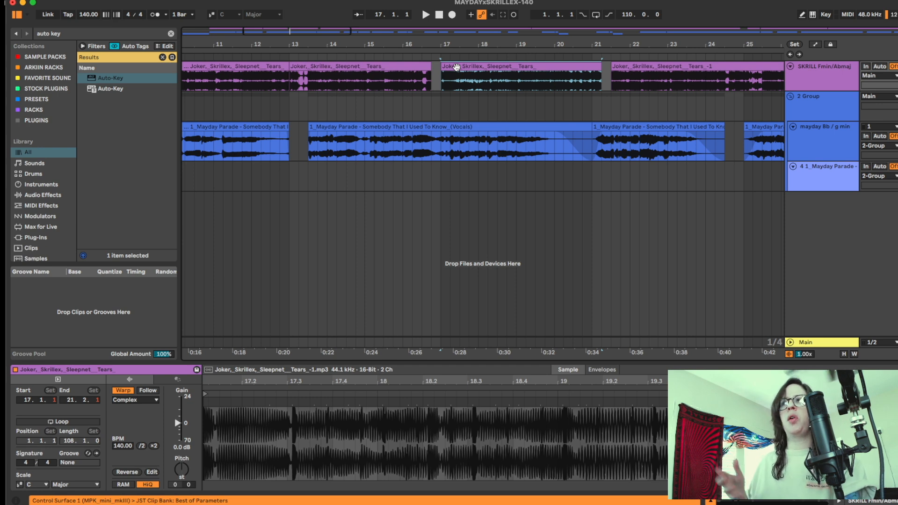
{"action": "scroll", "coordinate": [456, 68], "scroll_direction": "left", "scroll_amount": 1}
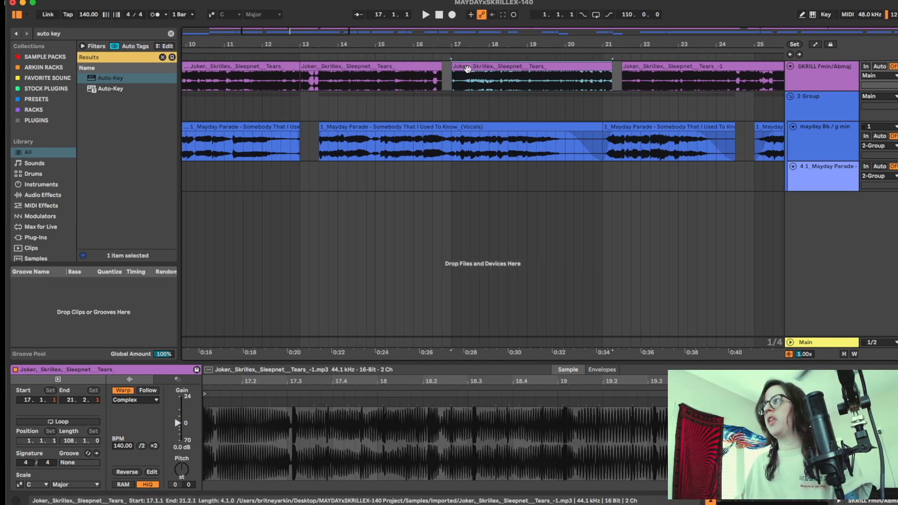
{"action": "scroll", "coordinate": [463, 67], "scroll_direction": "up", "scroll_amount": 3}
{"action": "key", "text": "space"}
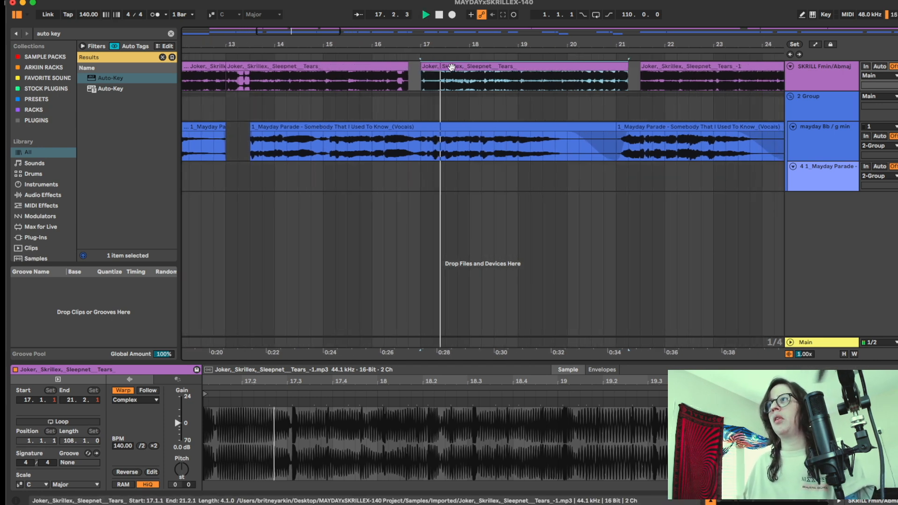
- Extend the start of the bar 17 Tears clip back to 16.4.1
{"action": "left_click_drag", "start_coordinate": [418, 66], "coordinate": [408, 65]}
{"action": "scroll", "coordinate": [420, 87], "scroll_direction": "up", "scroll_amount": 10}
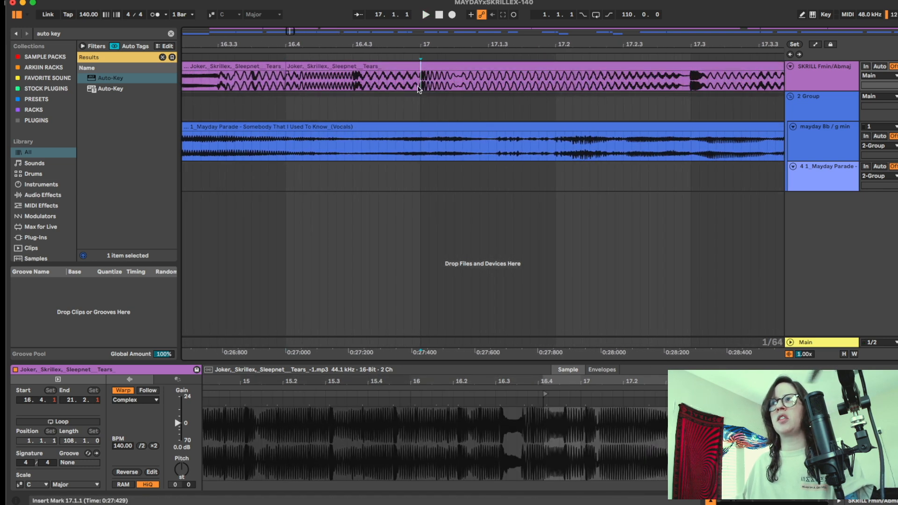
{"action": "scroll", "coordinate": [421, 86], "scroll_direction": "down", "scroll_amount": 3}
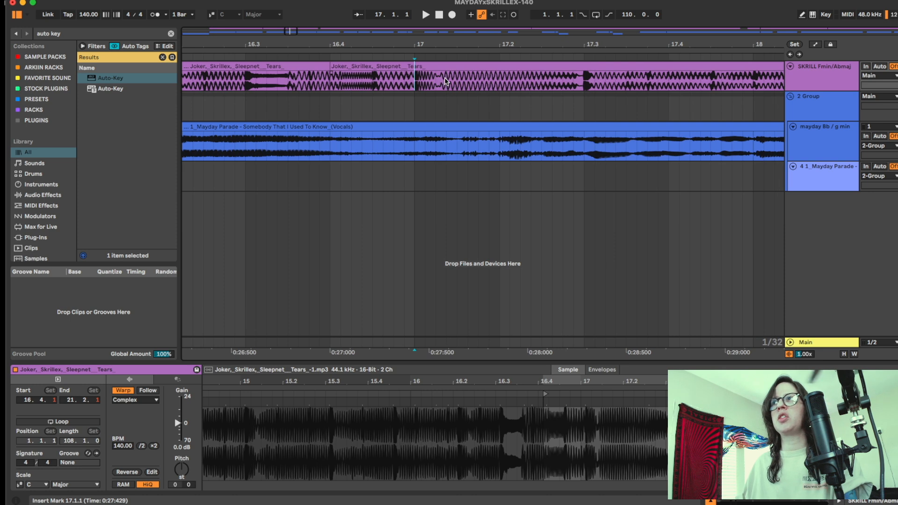
- Split the extended Tears clip at bar 17 and delete the short piece before the split
{"action": "scroll", "coordinate": [413, 79], "scroll_direction": "up", "scroll_amount": 3}
{"action": "key", "text": "super+e"}
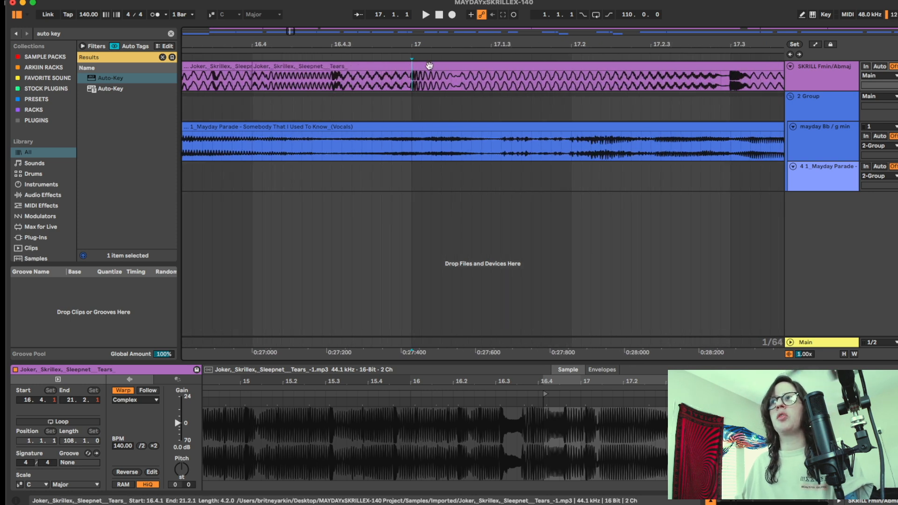
{"action": "scroll", "coordinate": [427, 68], "scroll_direction": "down", "scroll_amount": 8}
{"action": "left_click", "coordinate": [412, 66]}
{"action": "key", "text": "Delete"}
{"action": "scroll", "coordinate": [461, 65], "scroll_direction": "left", "scroll_amount": 1}
{"action": "left_click", "coordinate": [451, 64]}
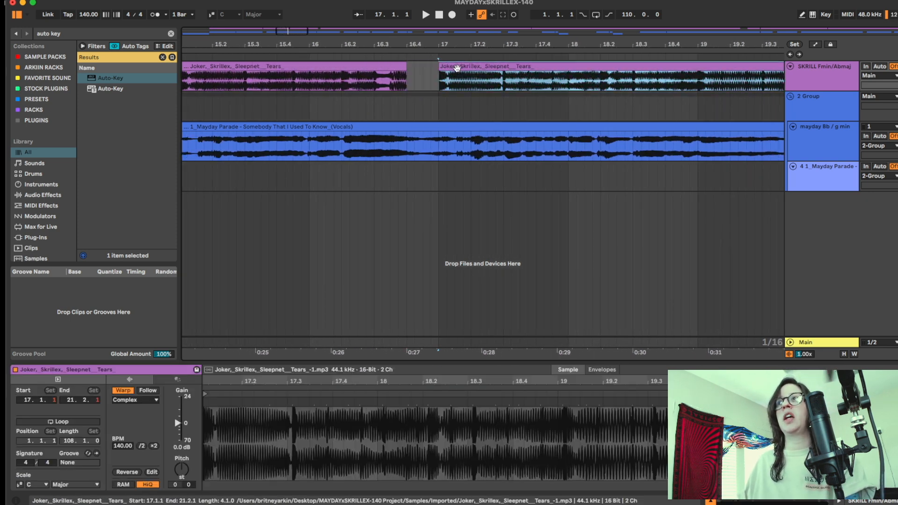
- Extend the start of the bar 17 Tears clip back to 12.3.1 and further to 5.1.1
{"action": "scroll", "coordinate": [450, 63], "scroll_direction": "down", "scroll_amount": 5}
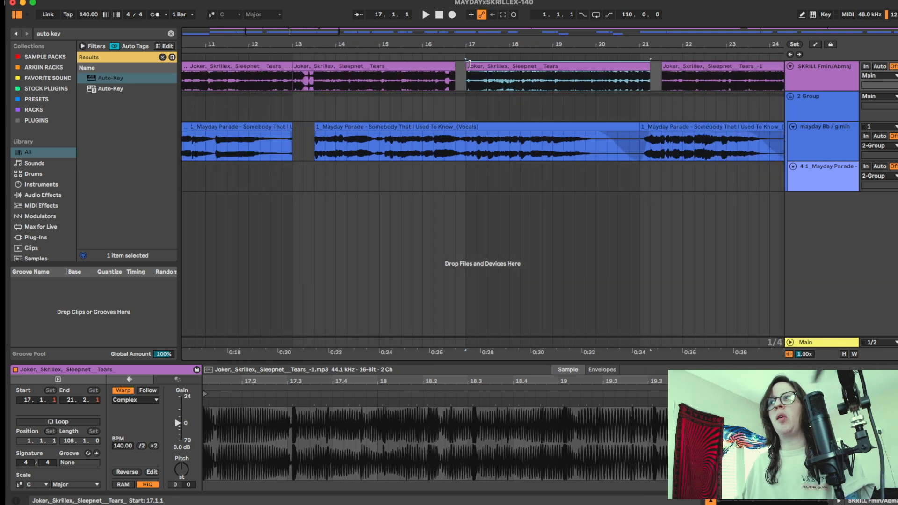
{"action": "left_click_drag", "start_coordinate": [468, 65], "coordinate": [270, 67]}
{"action": "scroll", "coordinate": [295, 68], "scroll_direction": "down", "scroll_amount": 6}
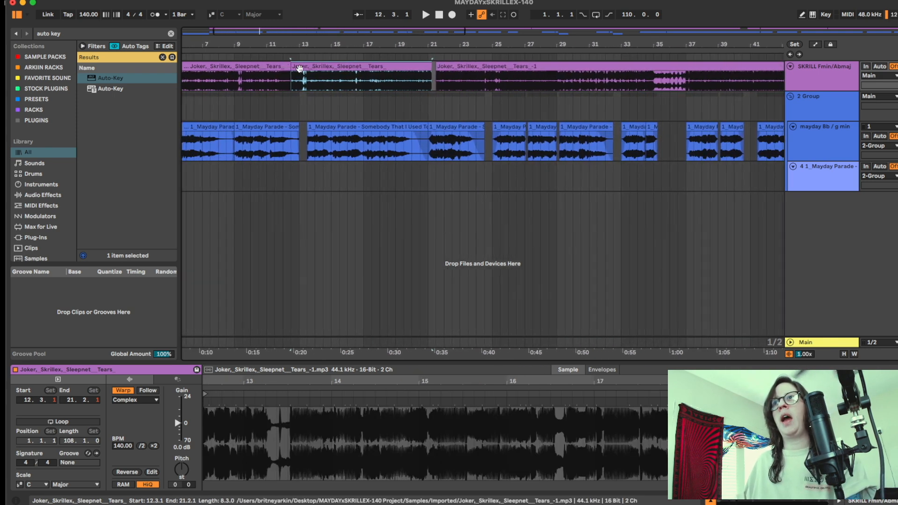
{"action": "scroll", "coordinate": [296, 68], "scroll_direction": "left", "scroll_amount": 2}
{"action": "scroll", "coordinate": [297, 68], "scroll_direction": "left", "scroll_amount": 2}
{"action": "left_click_drag", "start_coordinate": [368, 66], "coordinate": [247, 66]}
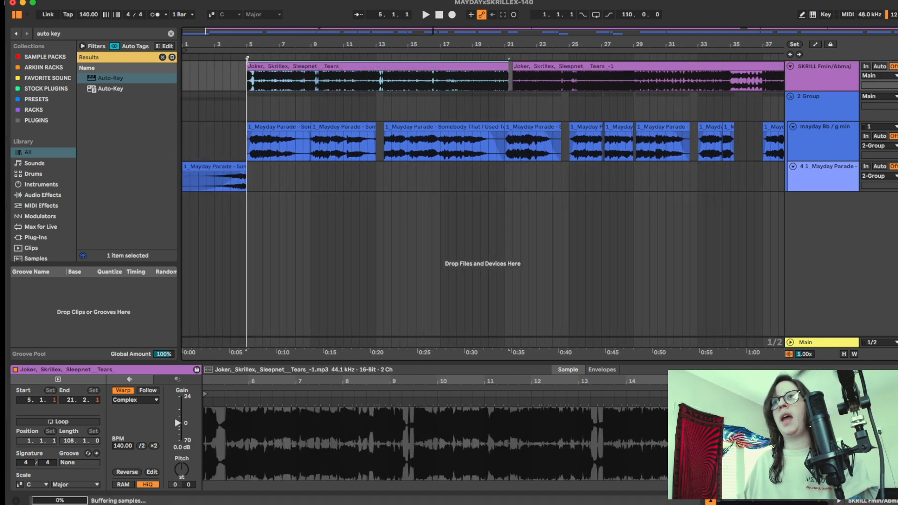
{"action": "scroll", "coordinate": [479, 88], "scroll_direction": "up", "scroll_amount": 3}
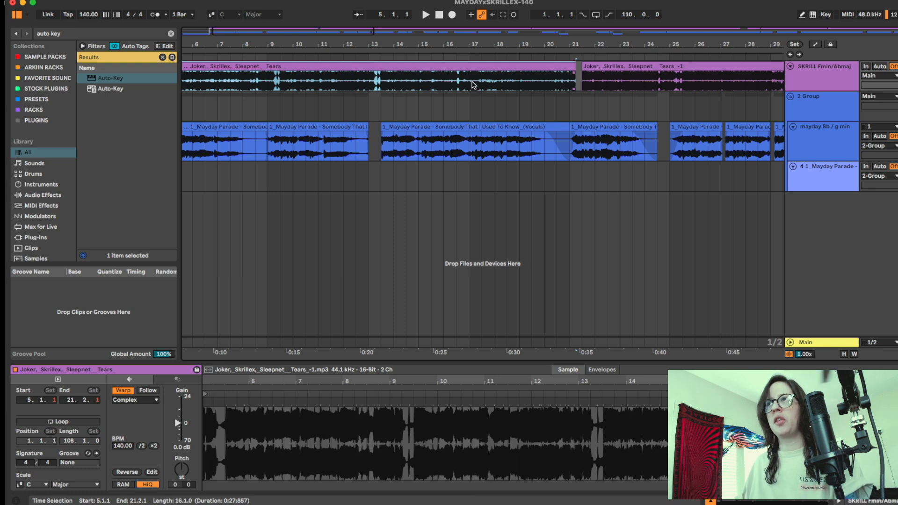
- Undo the two extensions of the Tears clip's start
{"action": "key", "text": "super+z"}
{"action": "scroll", "coordinate": [466, 114], "scroll_direction": "left", "scroll_amount": 5}
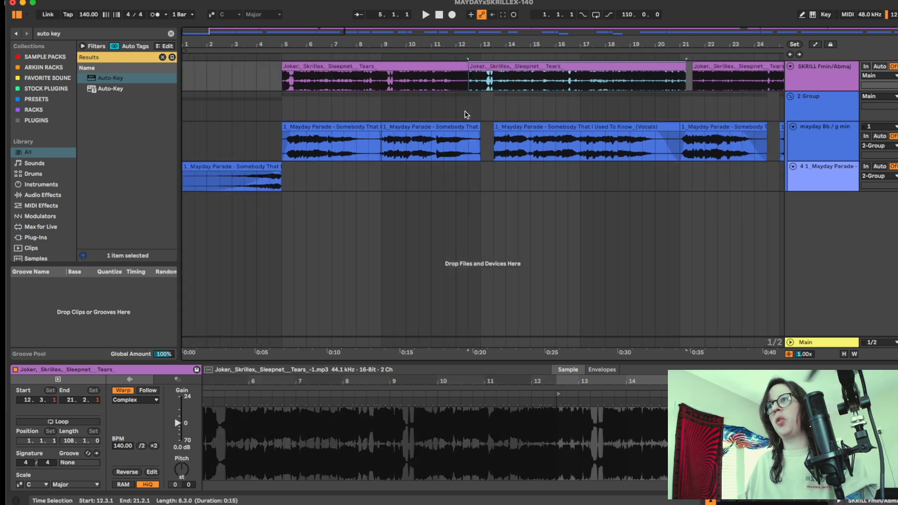
{"action": "key", "text": "super+z"}
{"action": "left_click_drag", "start_coordinate": [422, 45], "coordinate": [323, 38]}
{"action": "scroll", "coordinate": [604, 72], "scroll_direction": "right", "scroll_amount": 1}
{"action": "scroll", "coordinate": [604, 72], "scroll_direction": "left", "scroll_amount": 1}
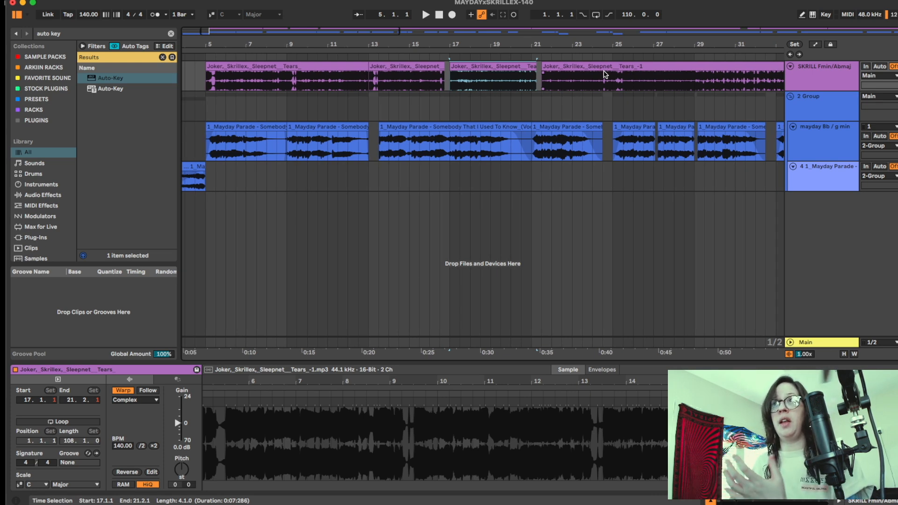
- Examine the gaps between the Tears clips around bar 17 and how the vocal clips line up with them
{"action": "scroll", "coordinate": [605, 73], "scroll_direction": "left", "scroll_amount": 2}
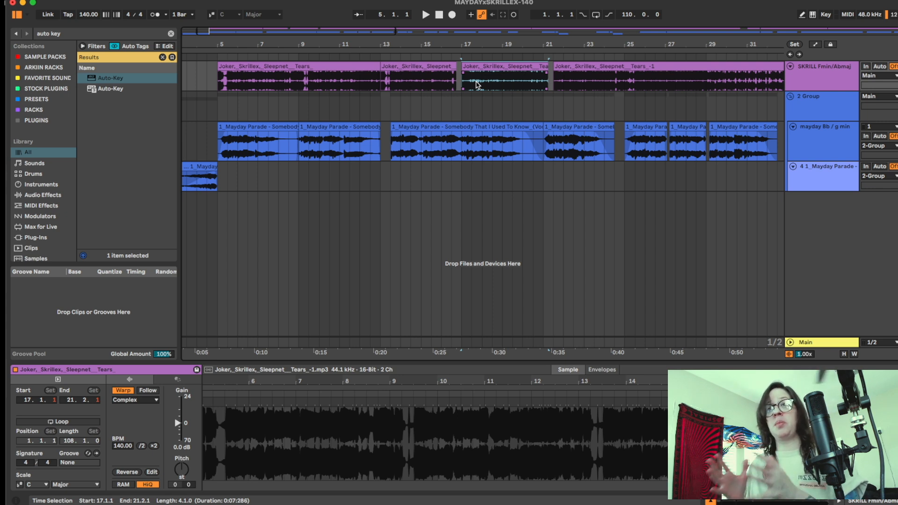
{"action": "scroll", "coordinate": [404, 83], "scroll_direction": "up", "scroll_amount": 3}
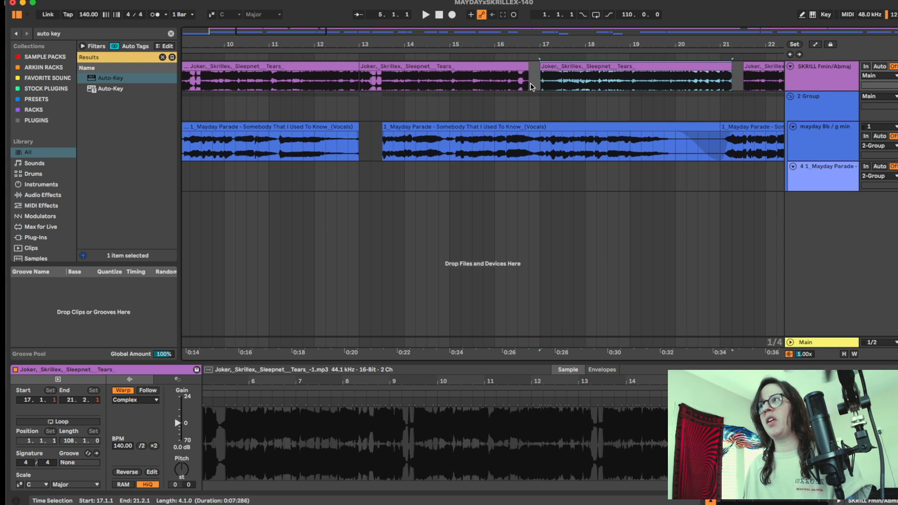
{"action": "scroll", "coordinate": [514, 89], "scroll_direction": "up", "scroll_amount": 3}
{"action": "scroll", "coordinate": [471, 89], "scroll_direction": "down", "scroll_amount": 8}
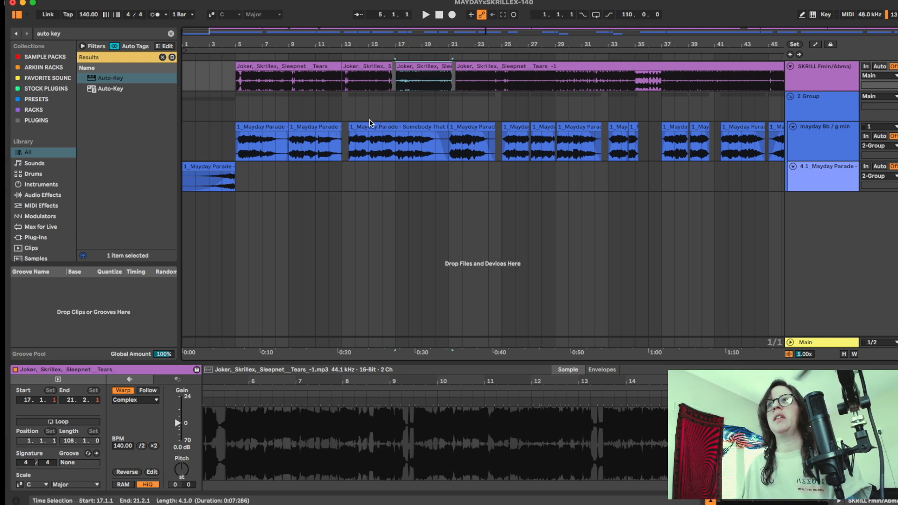
{"action": "scroll", "coordinate": [405, 97], "scroll_direction": "up", "scroll_amount": 5}
{"action": "scroll", "coordinate": [432, 86], "scroll_direction": "down", "scroll_amount": 2}
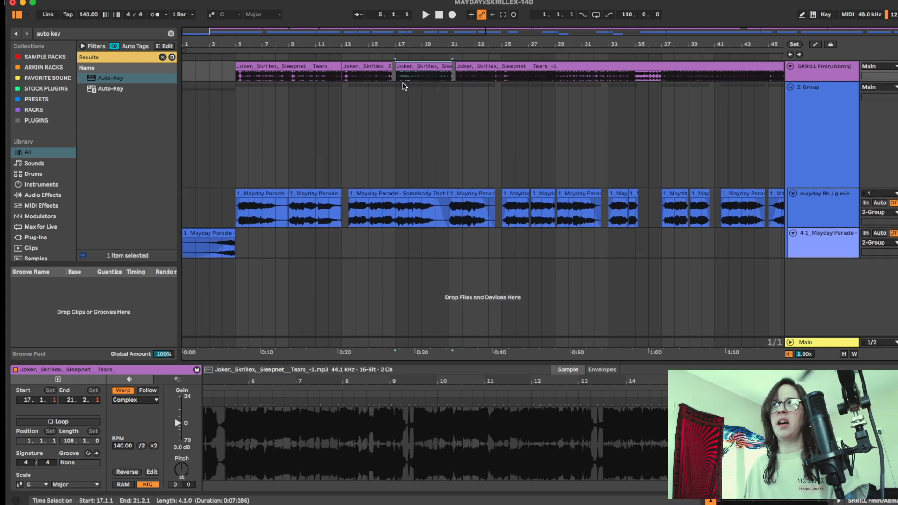
{"action": "left_click", "coordinate": [382, 143]}
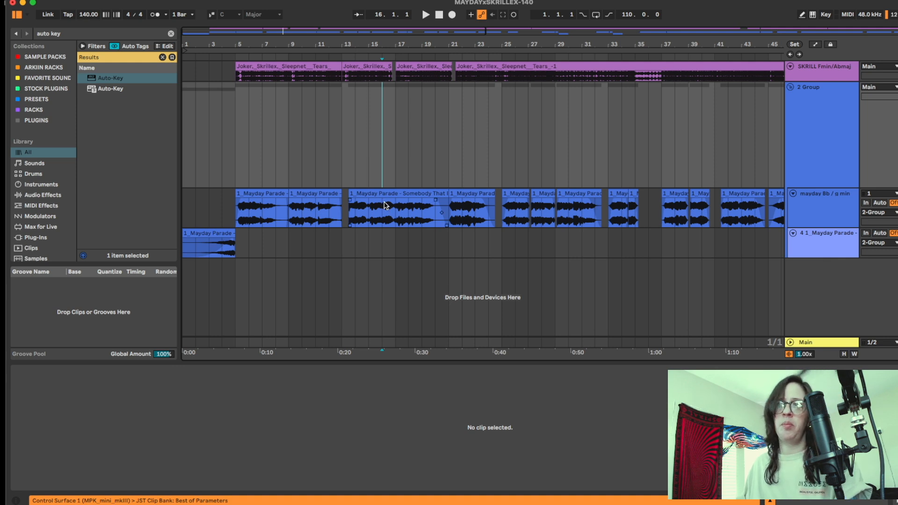
{"action": "scroll", "coordinate": [390, 216], "scroll_direction": "up", "scroll_amount": 5}
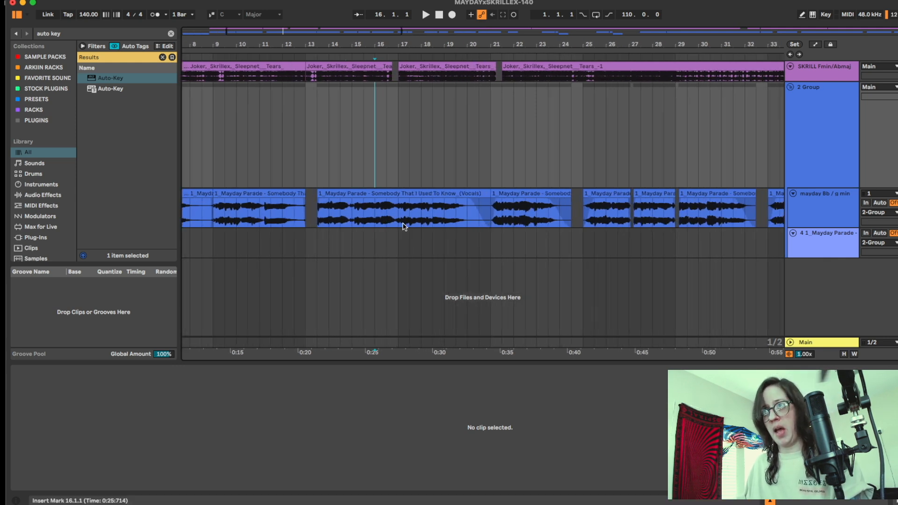
{"action": "scroll", "coordinate": [380, 207], "scroll_direction": "down", "scroll_amount": 5}
{"action": "scroll", "coordinate": [382, 204], "scroll_direction": "down", "scroll_amount": 3}
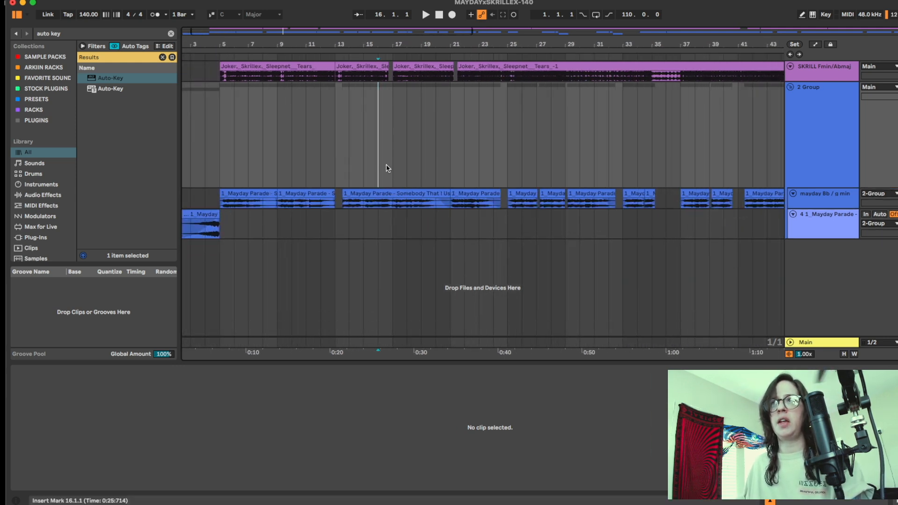
- Play the arrangement from bar 32 and follow the vocal gap leading up to bar 37
{"action": "left_click", "coordinate": [530, 104]}
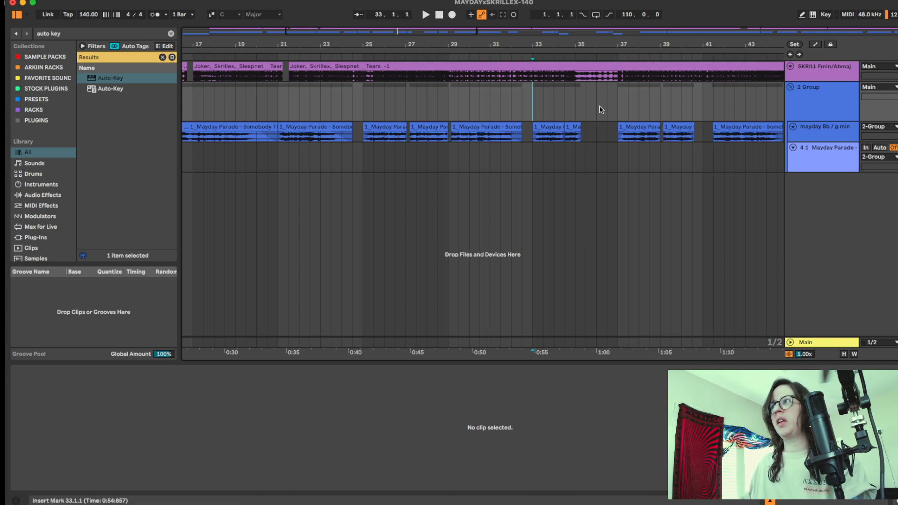
{"action": "key", "text": "space"}
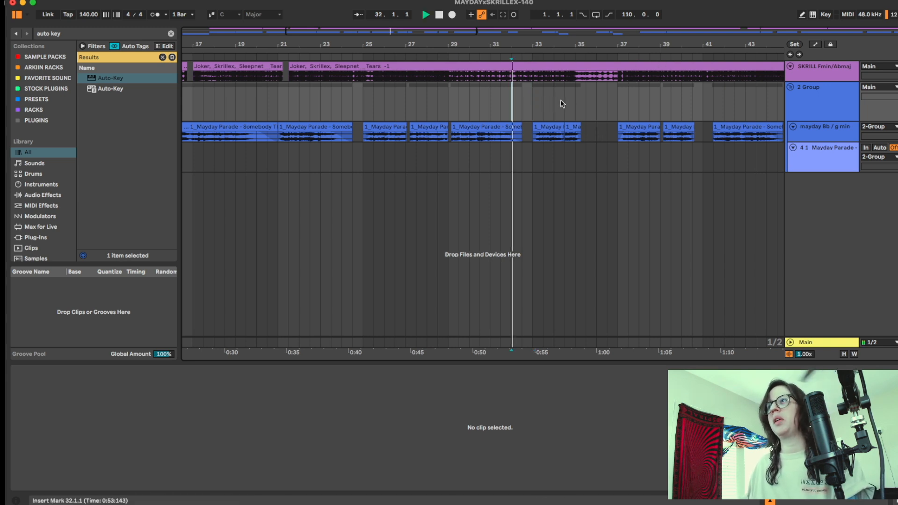
{"action": "scroll", "coordinate": [580, 99], "scroll_direction": "up", "scroll_amount": 3}
{"action": "scroll", "coordinate": [582, 100], "scroll_direction": "down", "scroll_amount": 1}
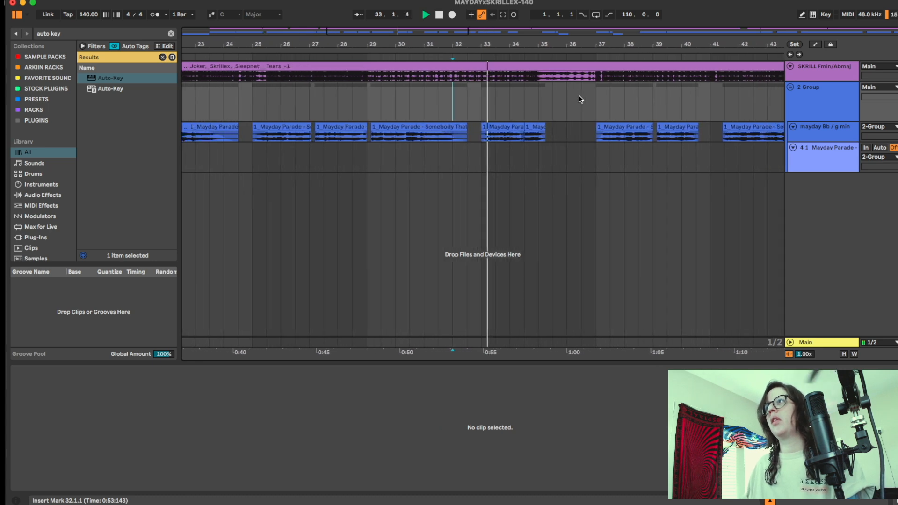
{"action": "scroll", "coordinate": [579, 99], "scroll_direction": "right", "scroll_amount": 3}
{"action": "scroll", "coordinate": [422, 124], "scroll_direction": "down", "scroll_amount": 1}
{"action": "scroll", "coordinate": [422, 123], "scroll_direction": "up", "scroll_amount": 3}
{"action": "scroll", "coordinate": [423, 121], "scroll_direction": "down", "scroll_amount": 3}
{"action": "scroll", "coordinate": [423, 119], "scroll_direction": "right", "scroll_amount": 1}
{"action": "scroll", "coordinate": [423, 115], "scroll_direction": "right", "scroll_amount": 1}
{"action": "scroll", "coordinate": [423, 116], "scroll_direction": "down", "scroll_amount": 1}
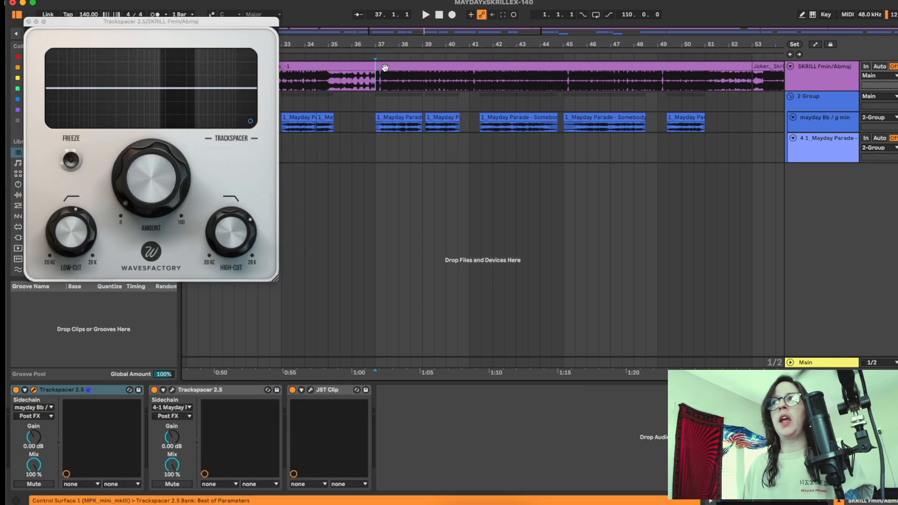
- Select the long Tears clip spanning 21.3.1 to 53.1.1 on the SKRILL track
{"action": "left_click", "coordinate": [384, 68]}
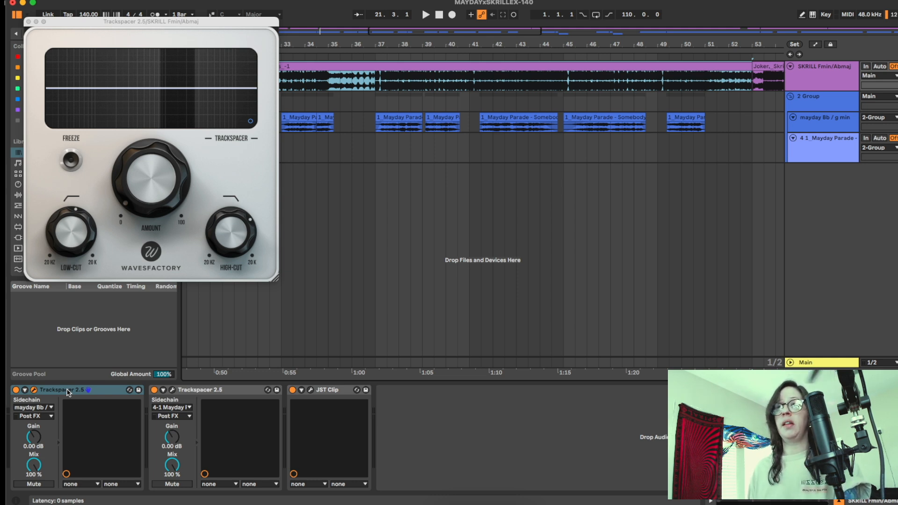
{"action": "scroll", "coordinate": [408, 74], "scroll_direction": "left", "scroll_amount": 1}
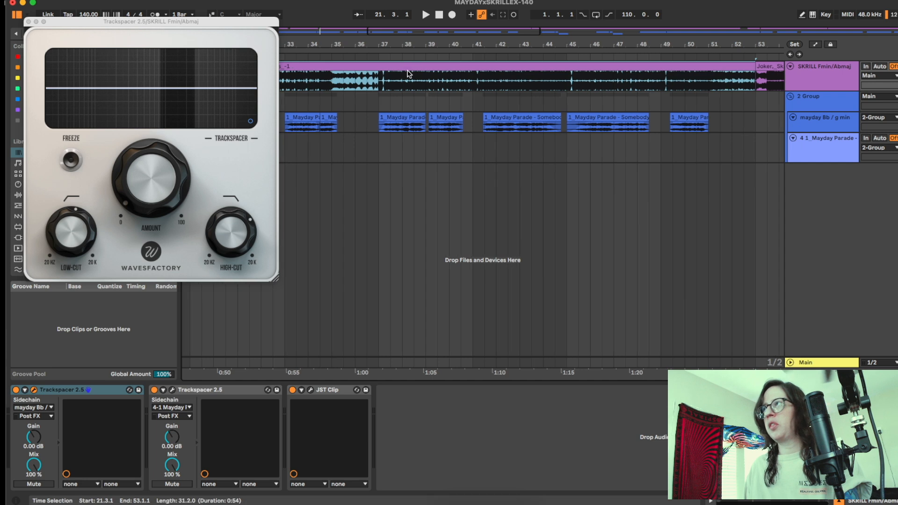
- Examine the sidechain source and the plug-in window of the first Trackspacer on the SKRILL track
{"action": "scroll", "coordinate": [408, 73], "scroll_direction": "left", "scroll_amount": 2}
{"action": "left_click", "coordinate": [108, 402]}
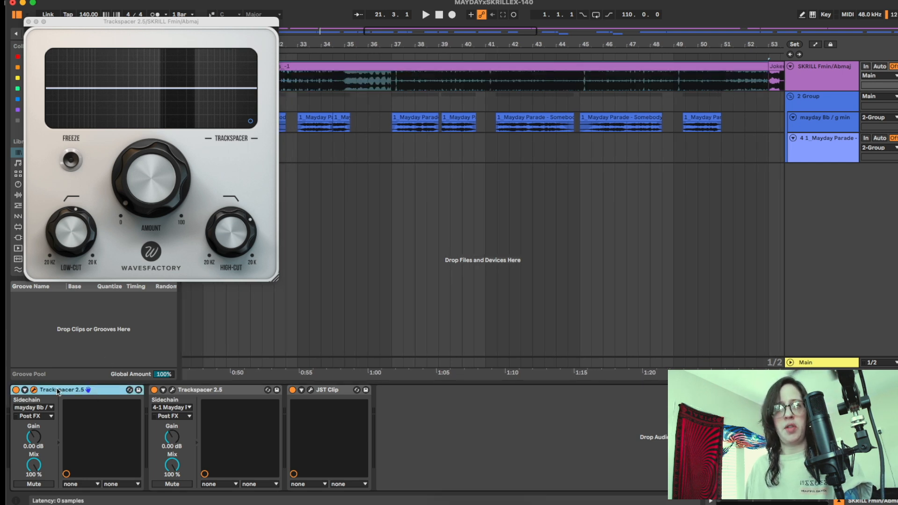
{"action": "left_click", "coordinate": [41, 408]}
{"action": "left_click", "coordinate": [41, 408]}
{"action": "left_click", "coordinate": [34, 390]}
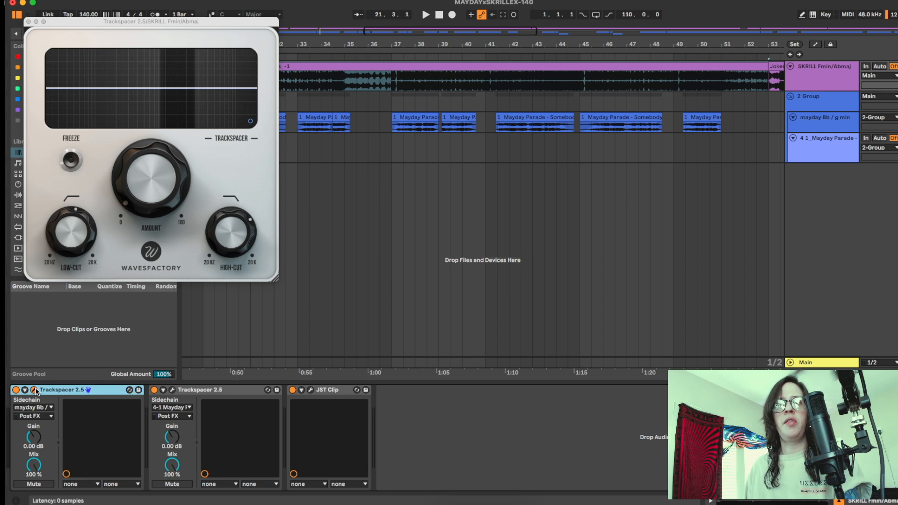
{"action": "left_click", "coordinate": [35, 390]}
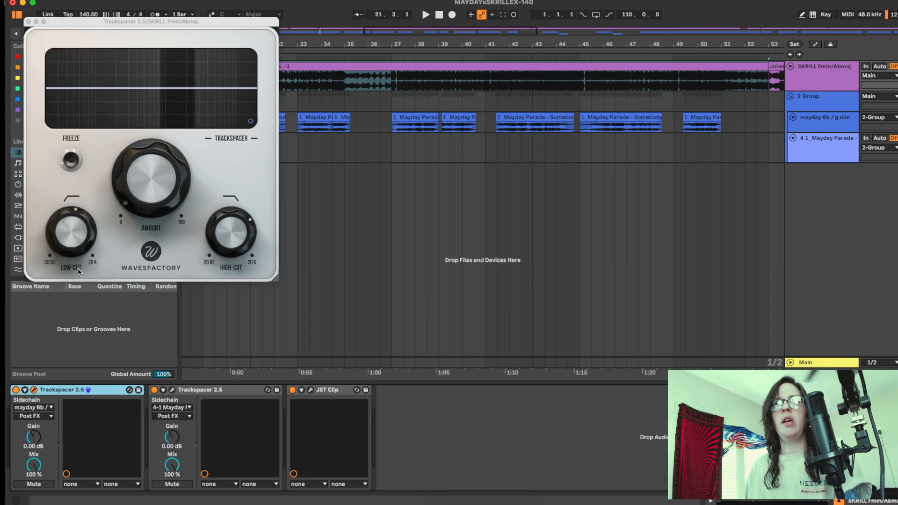
- Set the first Trackspacer's low-cut to about 873 Hz, adjust its high-cut slightly, and set the amount to about 7.8%
{"action": "left_click_drag", "start_coordinate": [66, 238], "coordinate": [67, 240]}
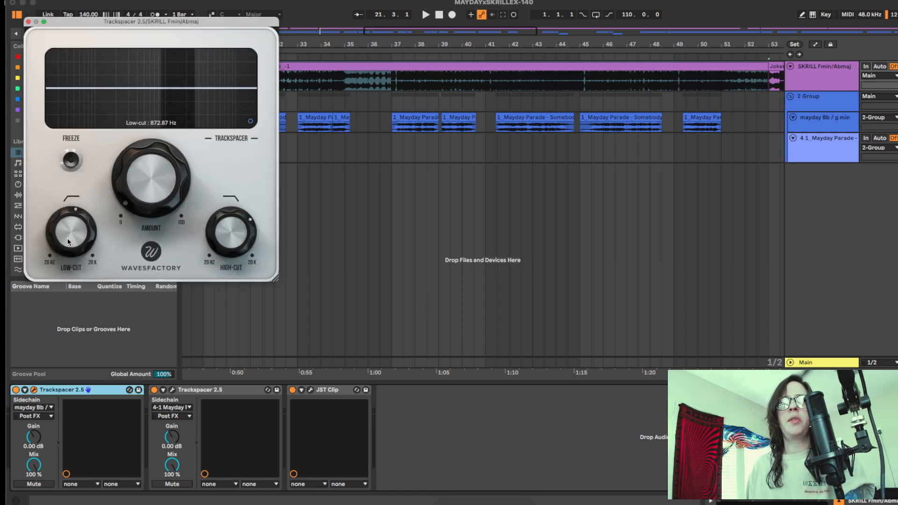
{"action": "left_click_drag", "start_coordinate": [222, 244], "coordinate": [218, 237]}
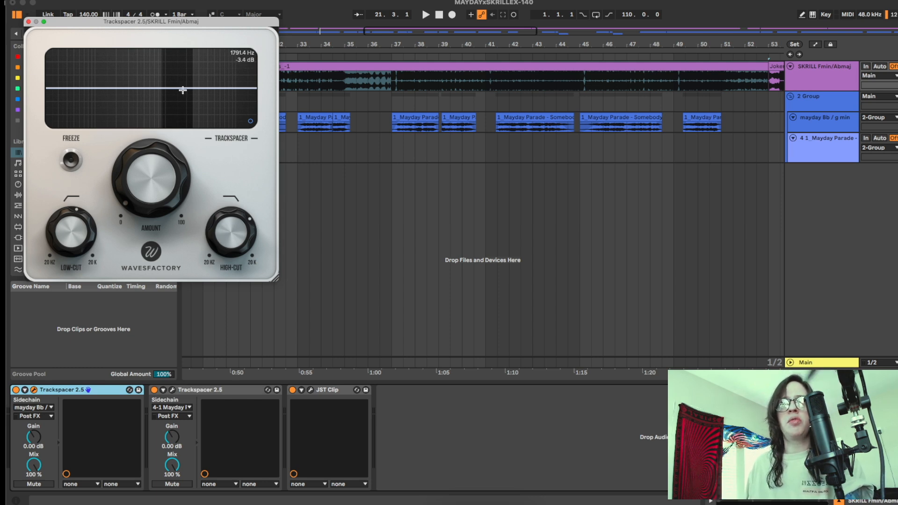
{"action": "left_click_drag", "start_coordinate": [137, 195], "coordinate": [137, 172]}
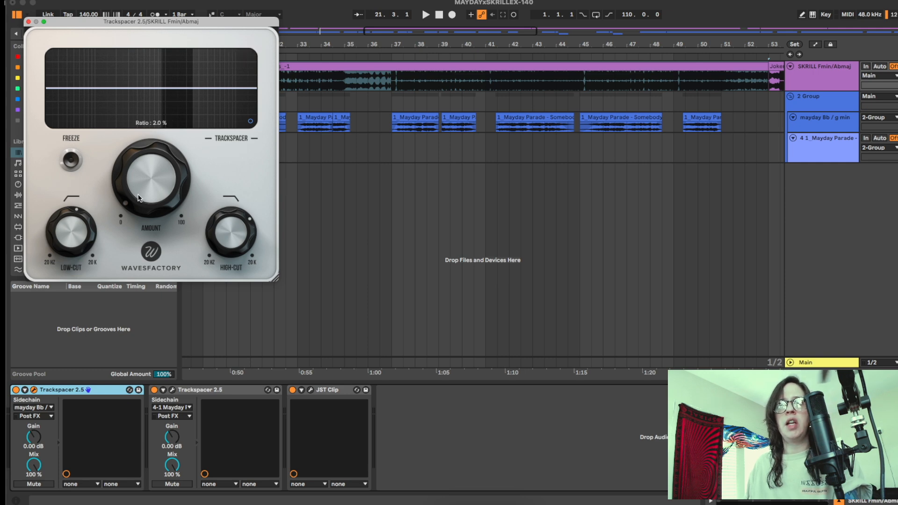
{"action": "left_click_drag", "start_coordinate": [214, 282], "coordinate": [213, 282]}
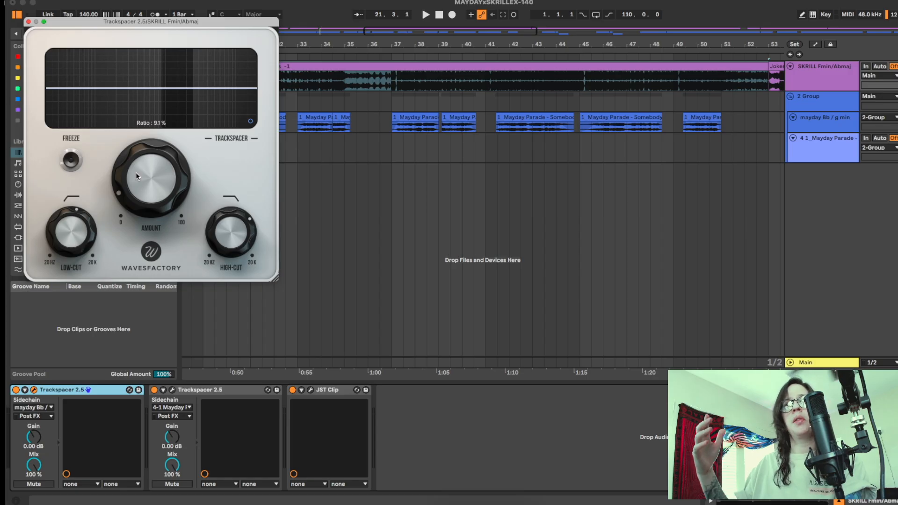
{"action": "left_click_drag", "start_coordinate": [137, 183], "coordinate": [140, 199]}
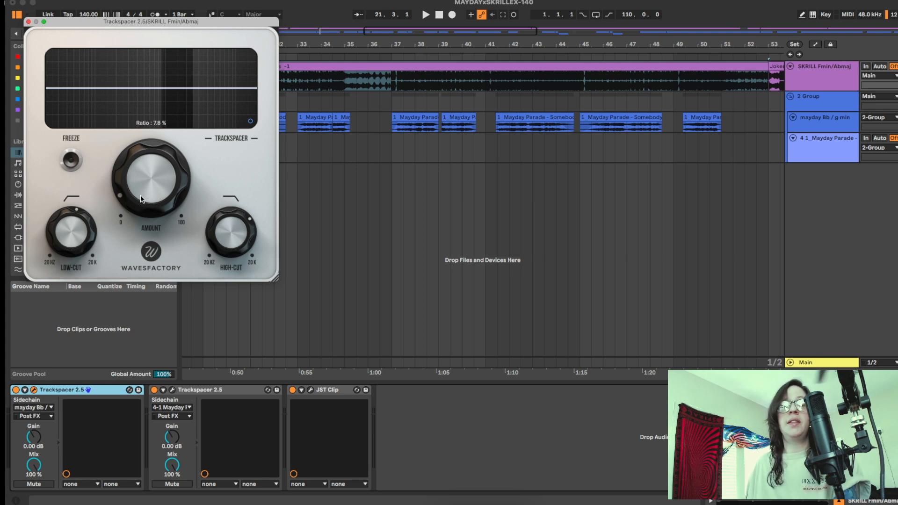
{"action": "left_click", "coordinate": [28, 22]}
- Play the arrangement from bar 36 and listen to how the vocals sit over the Skrillex track
{"action": "left_click", "coordinate": [320, 84]}
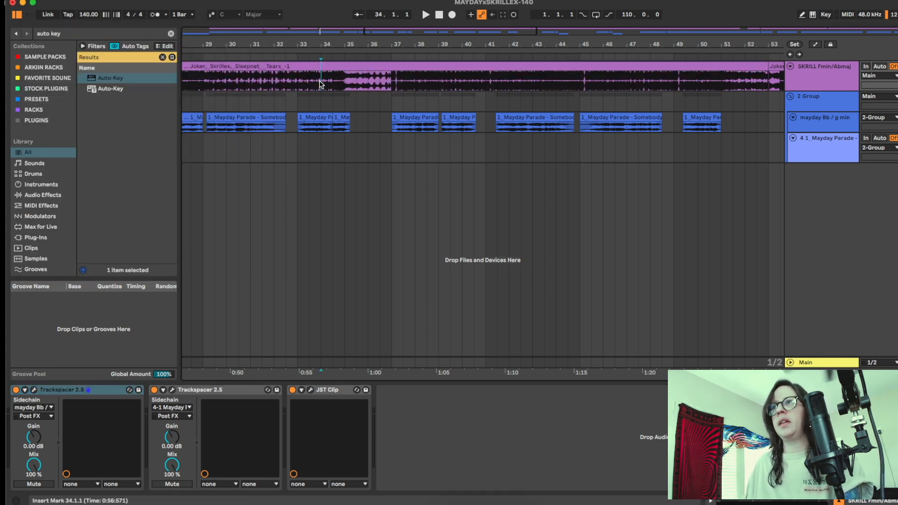
{"action": "left_click", "coordinate": [368, 80]}
{"action": "key", "text": "space"}
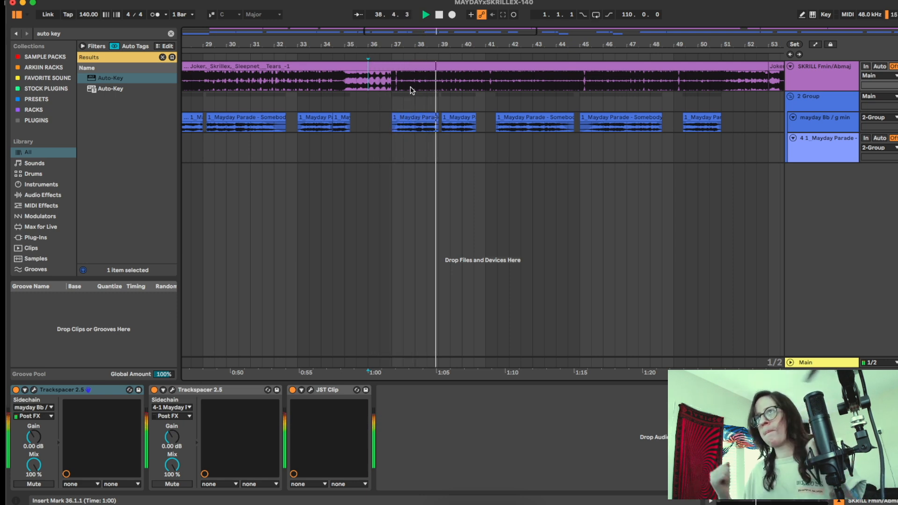
{"action": "scroll", "coordinate": [440, 92], "scroll_direction": "left", "scroll_amount": 1}
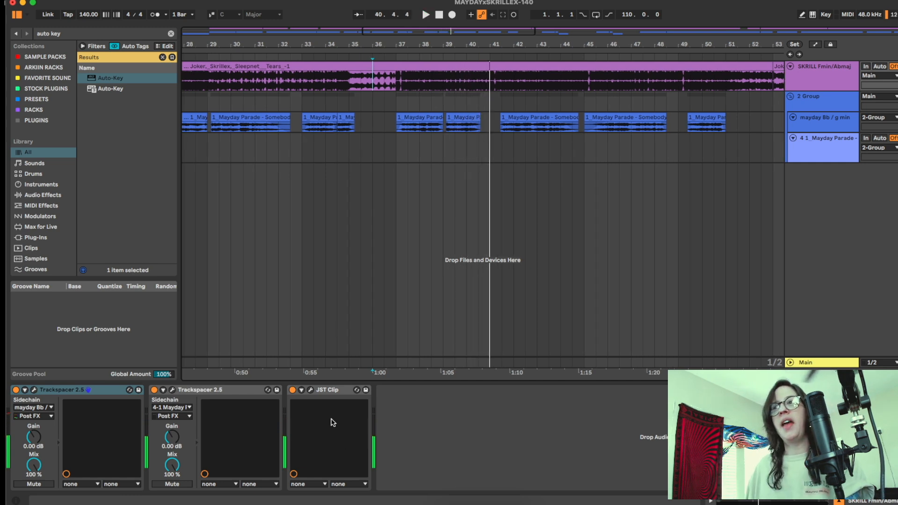
- Check the JST Clip devices on the SKRILL track and the folded 2 Group, and select the whole arrangement
{"action": "left_click", "coordinate": [333, 392]}
{"action": "left_click", "coordinate": [803, 117]}
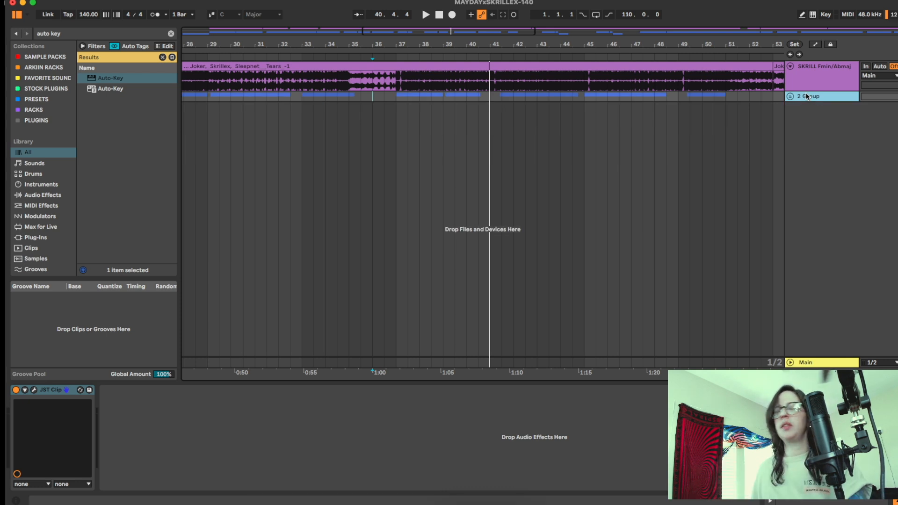
{"action": "key", "text": "super+a"}
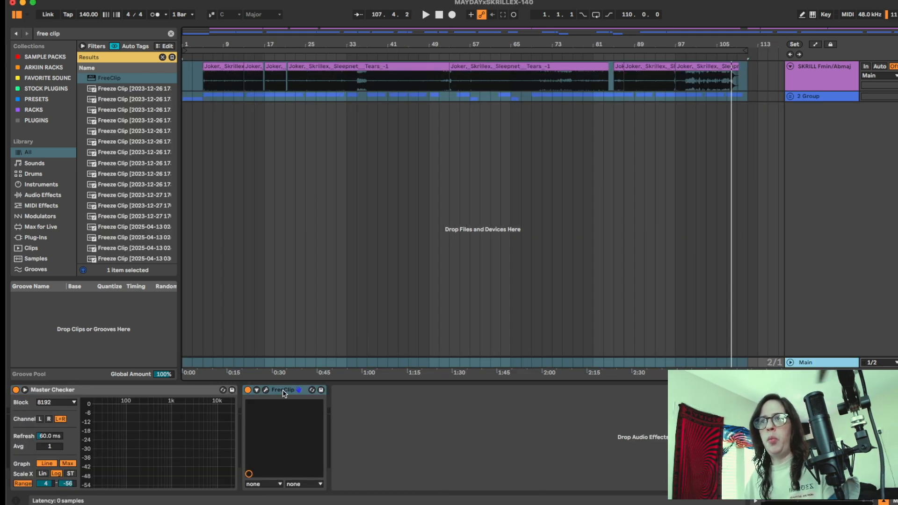
- Review the FreeClip devices on the SKRILL track, 2 Group and Main, and examine the settings of Main's FreeClip
{"action": "left_click", "coordinate": [828, 69]}
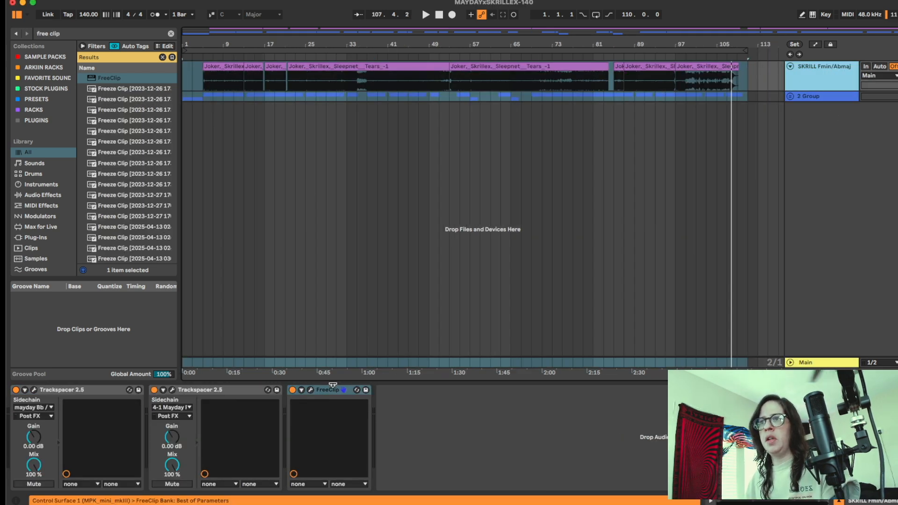
{"action": "left_click", "coordinate": [846, 96]}
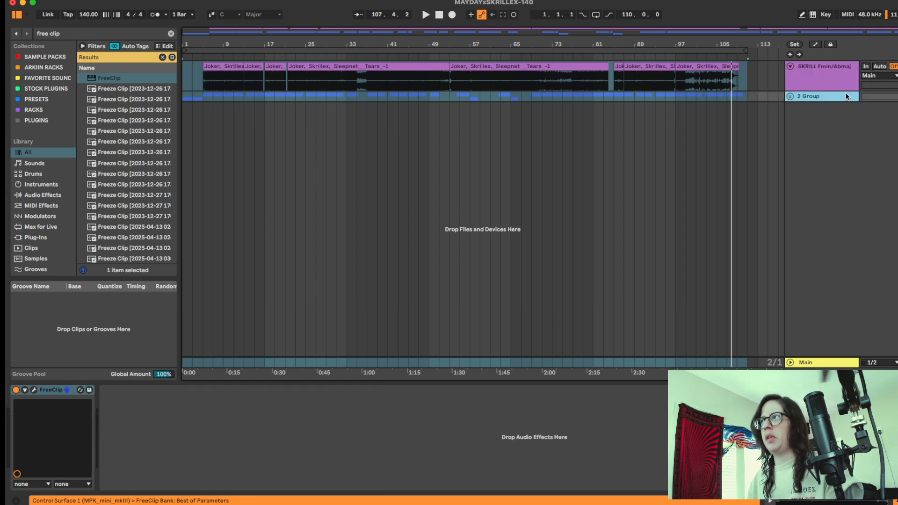
{"action": "left_click", "coordinate": [840, 363]}
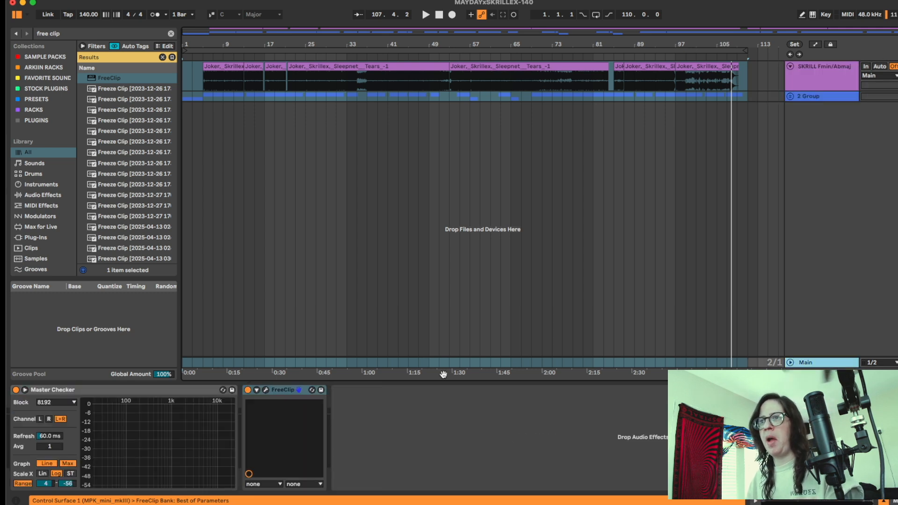
{"action": "left_click", "coordinate": [266, 389]}
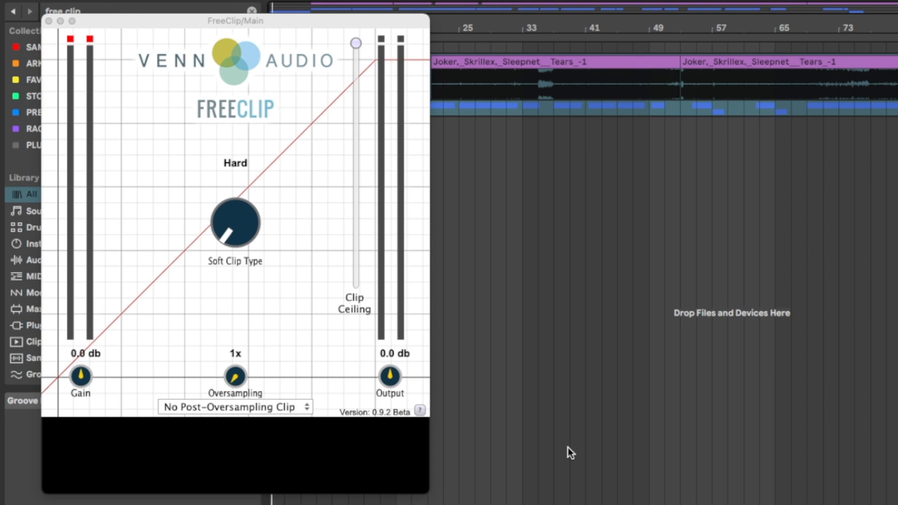
{"action": "left_click", "coordinate": [49, 21]}
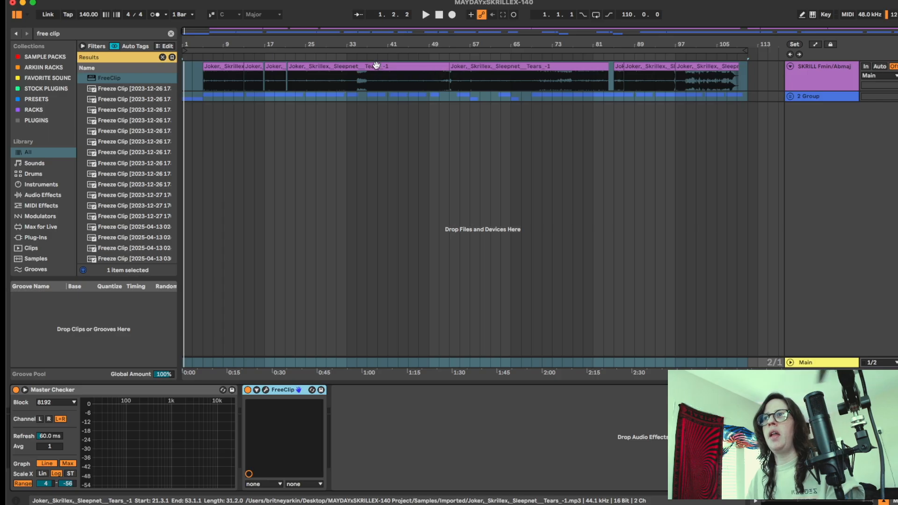
- Select the whole arrangement, open the audio export settings, and toggle Encode MP3 (CBR 320) off and back on
{"action": "left_click", "coordinate": [383, 49]}
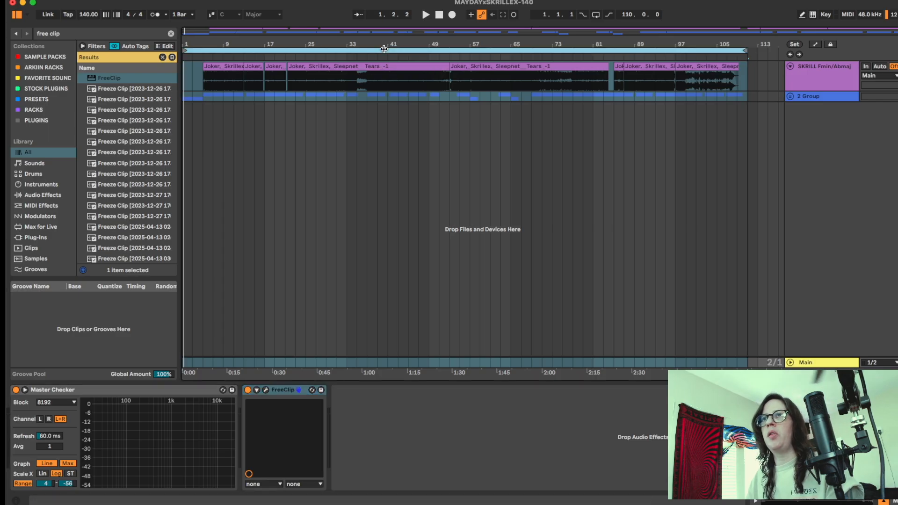
{"action": "key", "text": "super+a"}
{"action": "key", "text": "super+shift+r"}
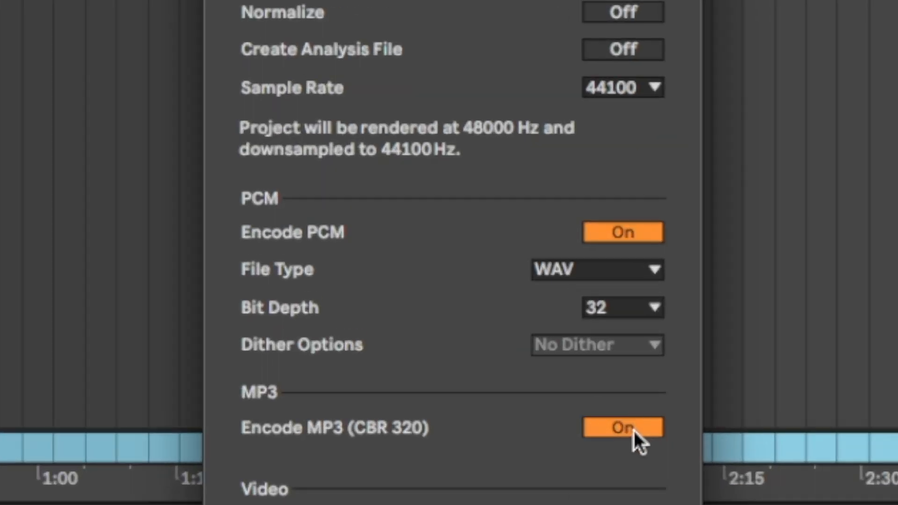
{"action": "left_click", "coordinate": [556, 357]}
{"action": "left_click", "coordinate": [557, 358]}
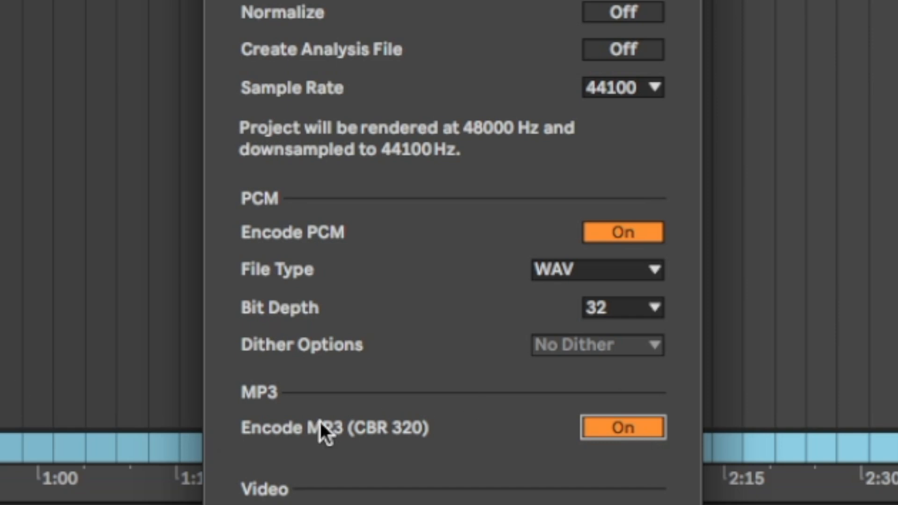